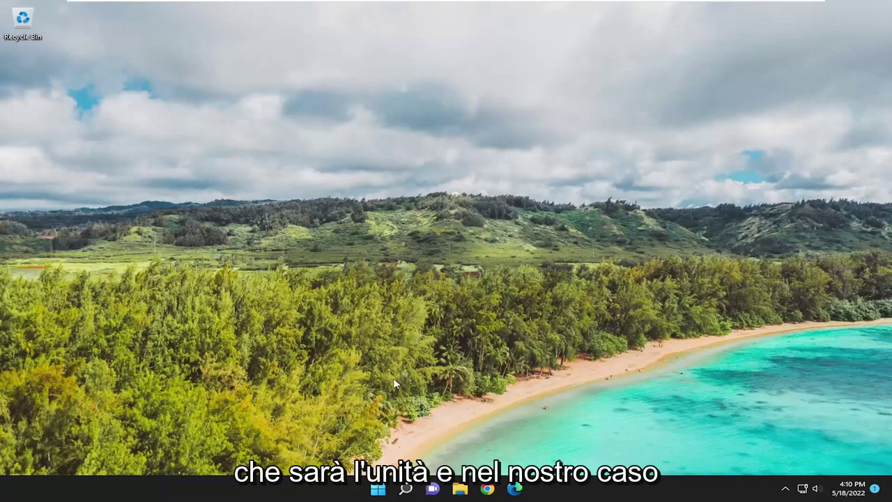
# Step: Open drive E: in This PC and create a folder with the default name 'New folder'
pyautogui.click(459, 491)
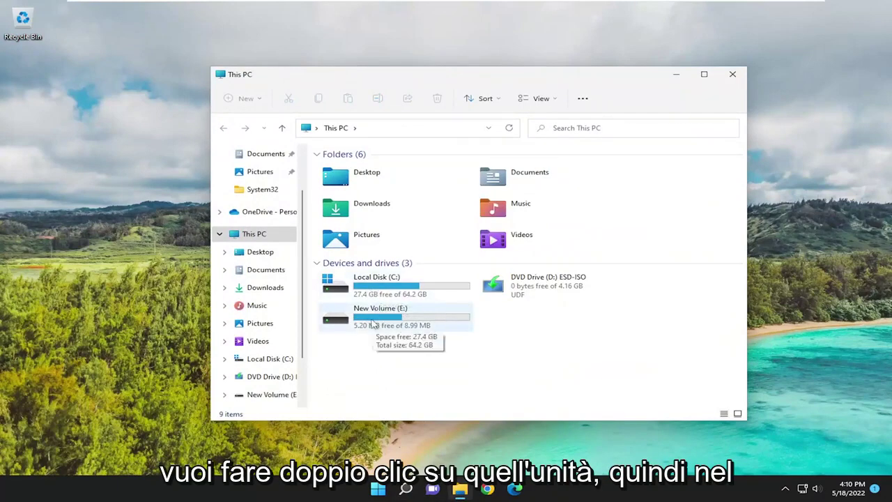
pyautogui.doubleClick(391, 321)
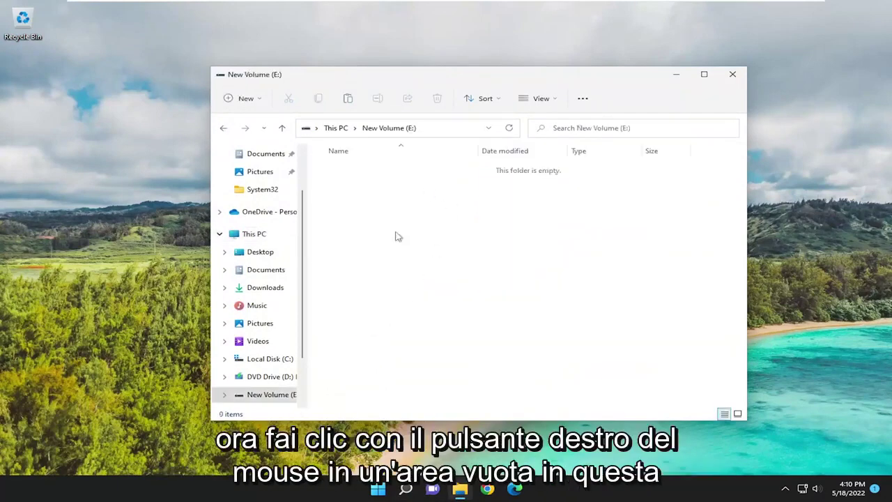
pyautogui.rightClick(470, 278)
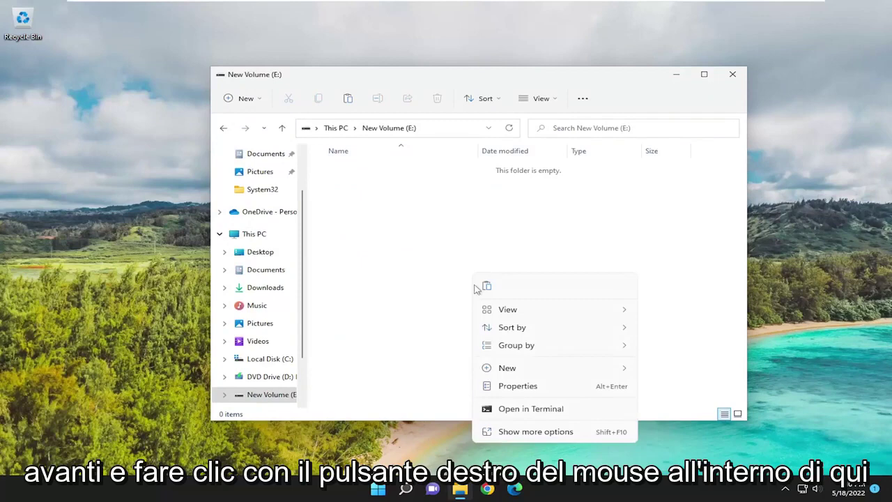
pyautogui.click(523, 370)
pyautogui.click(668, 189)
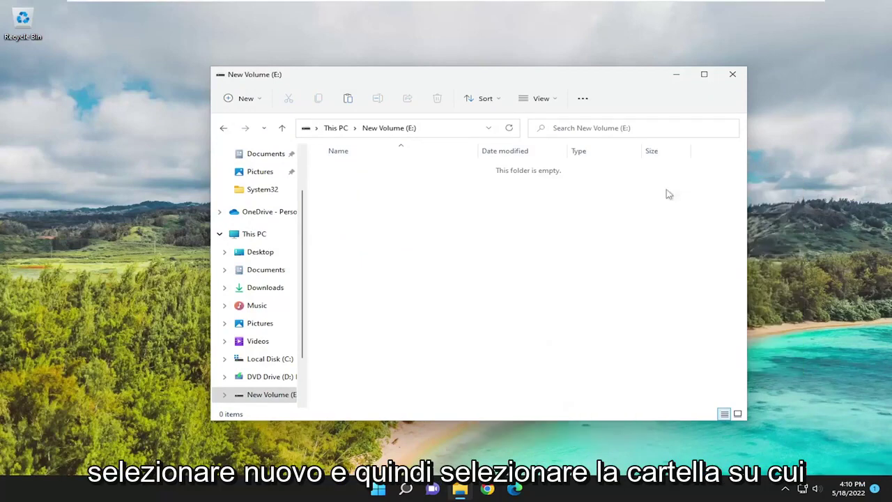
pyautogui.click(392, 193)
# Step: In New folder's advanced security settings, change the owner to Everyone
pyautogui.rightClick(354, 171)
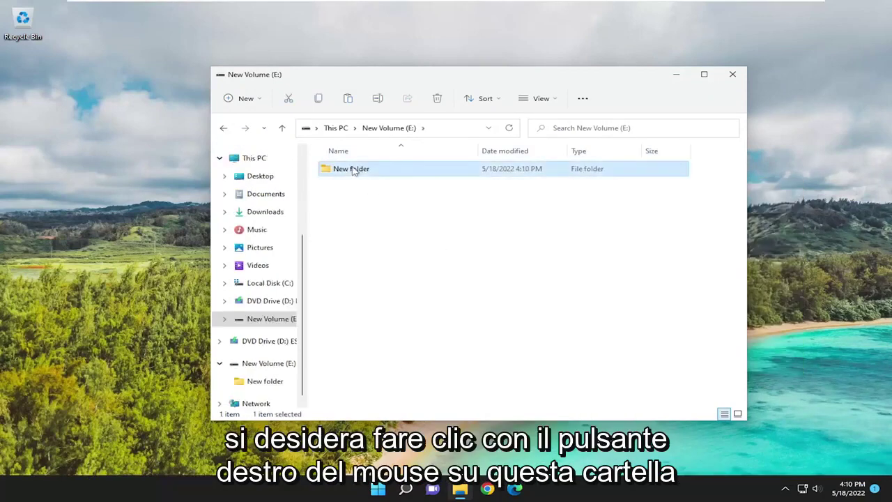
pyautogui.click(400, 311)
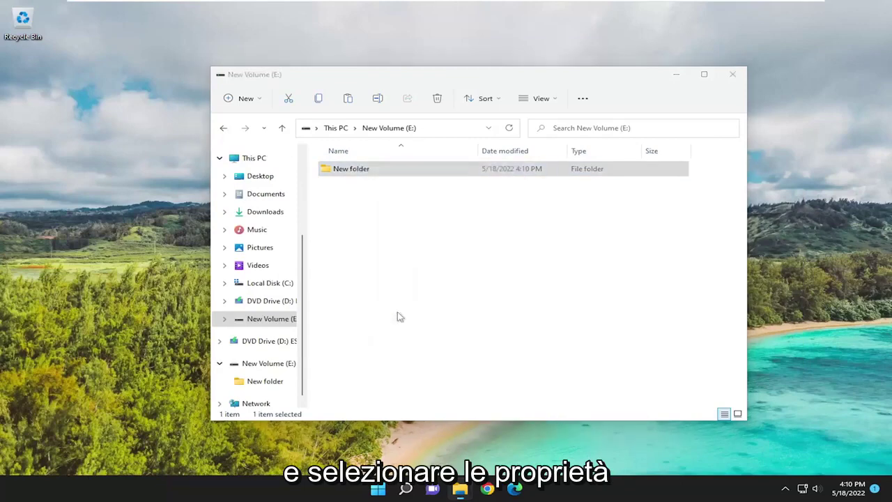
pyautogui.click(435, 196)
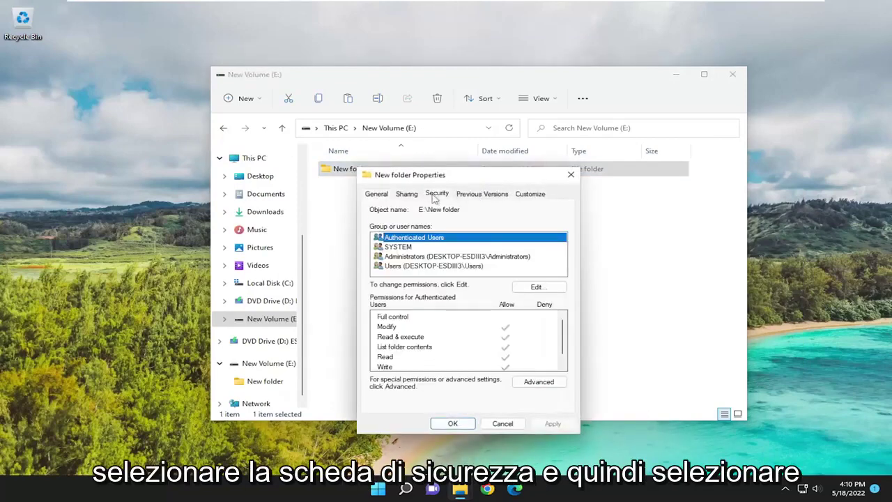
pyautogui.click(529, 386)
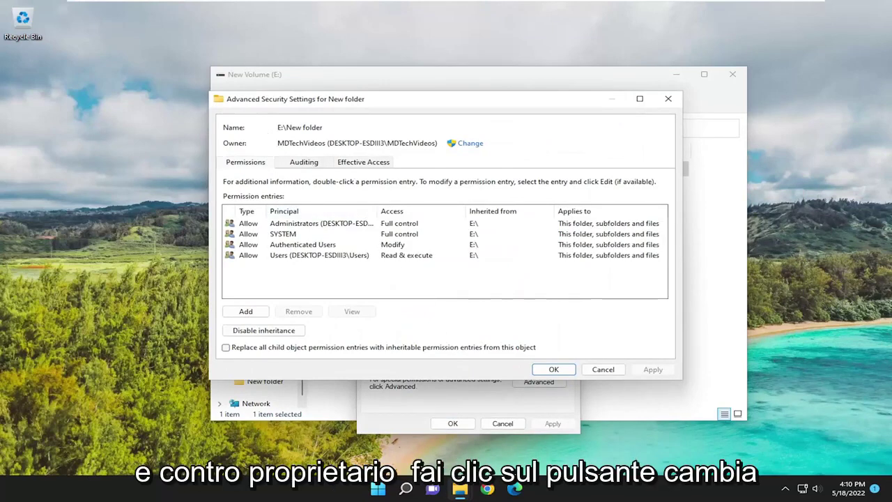
pyautogui.click(484, 147)
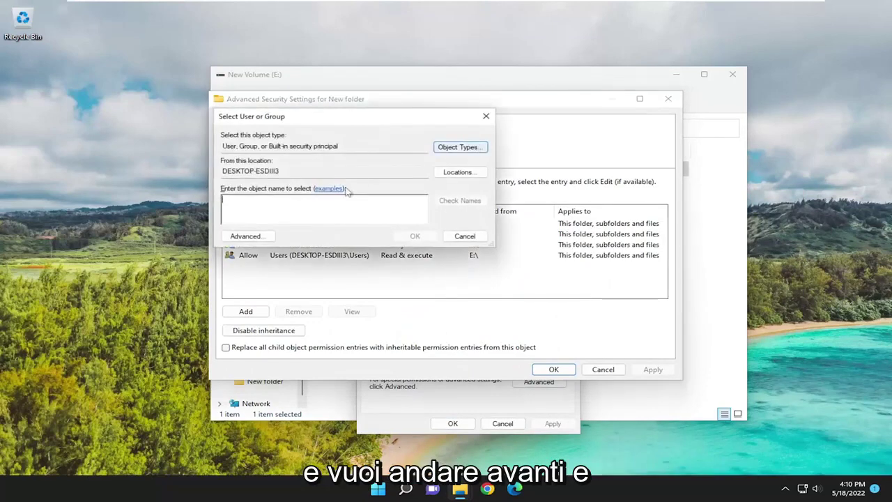
pyautogui.write('ever')
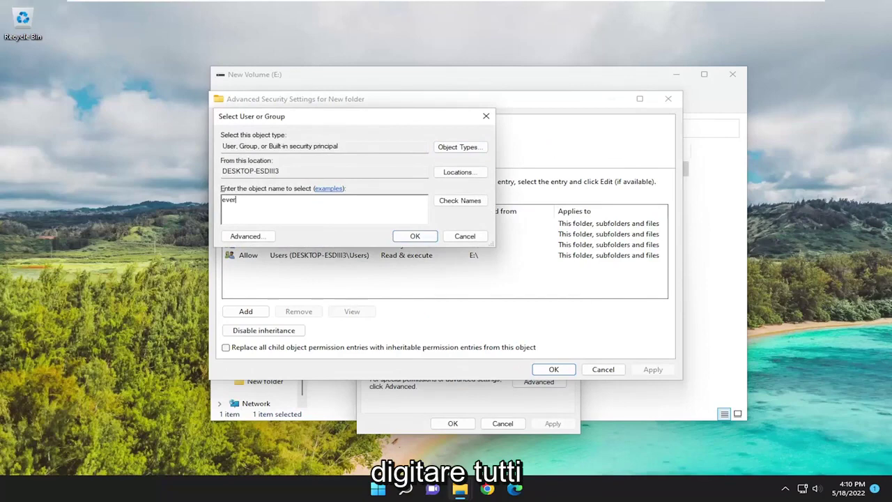
pyautogui.write('yone')
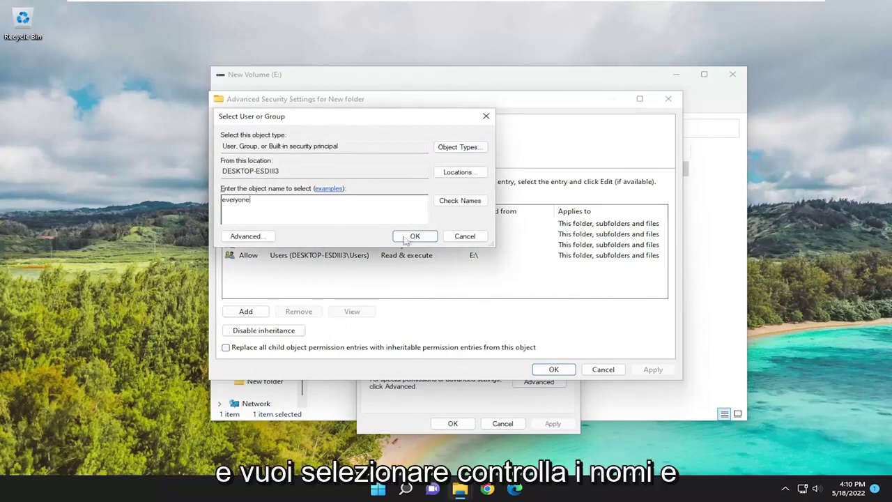
pyautogui.click(460, 202)
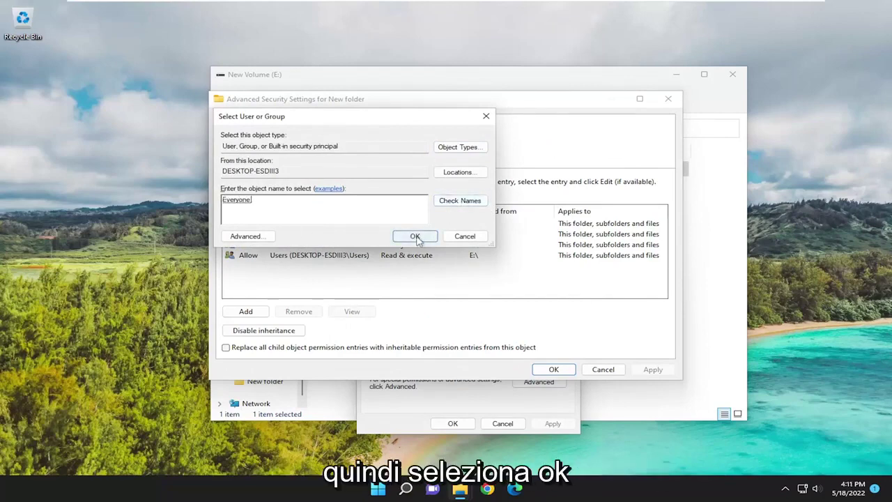
pyautogui.click(417, 237)
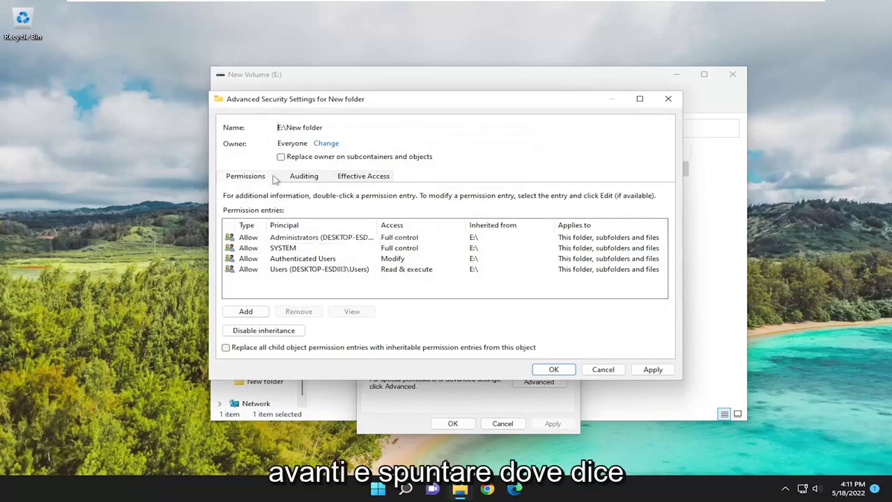
# Step: Replace the owner on all subcontainers and objects, apply it, and close the dialogs
pyautogui.click(351, 158)
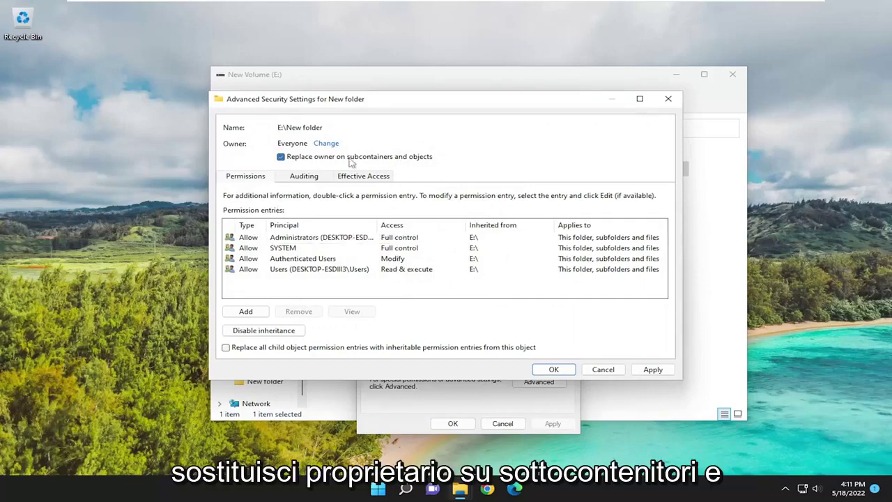
pyautogui.click(653, 369)
pyautogui.click(546, 286)
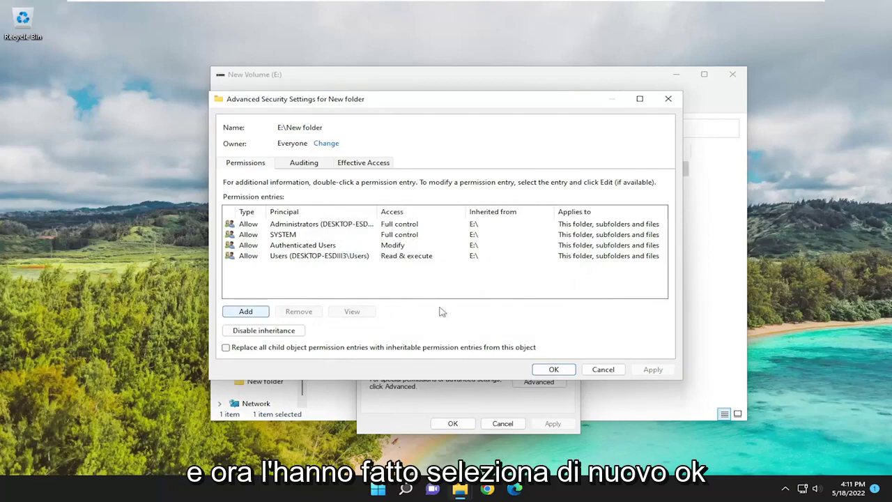
pyautogui.click(554, 370)
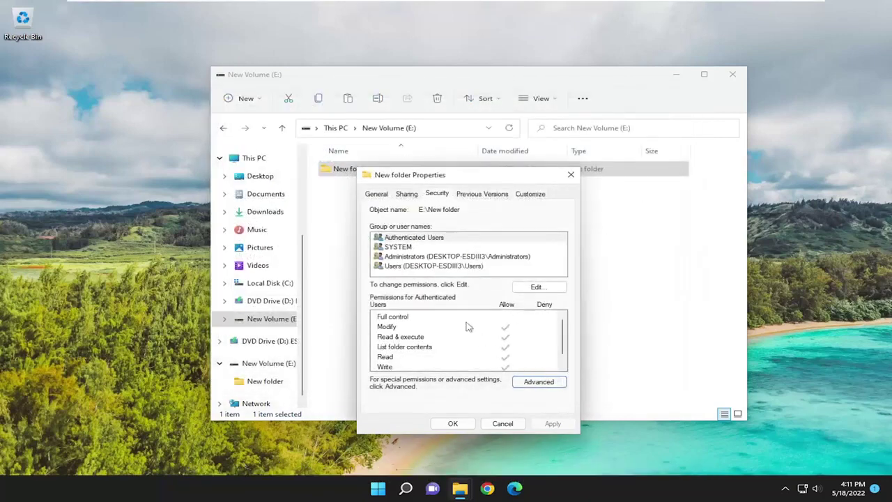
pyautogui.click(453, 423)
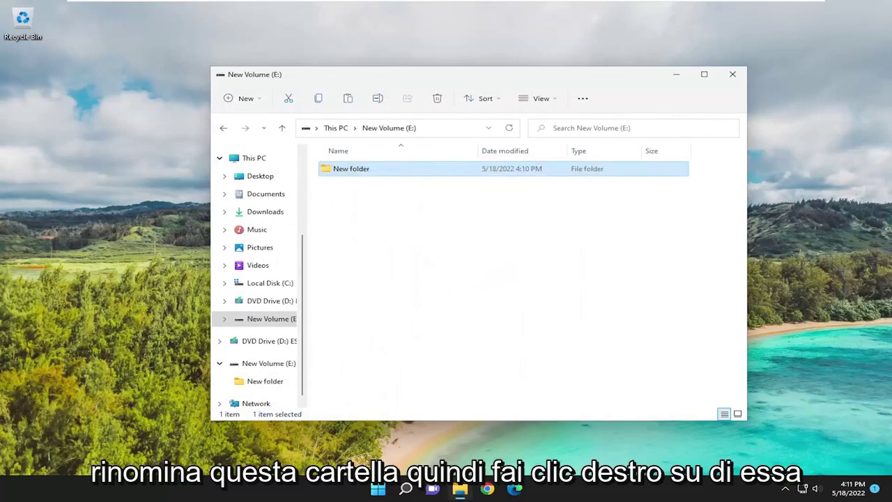
# Step: Rename 'New folder' to 'WpSystem', fixing a stray typed character first
pyautogui.rightClick(356, 174)
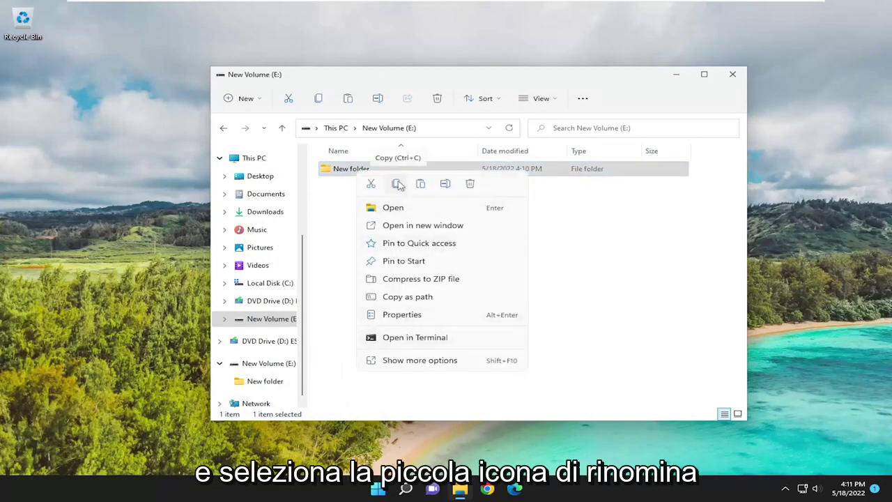
pyautogui.click(445, 183)
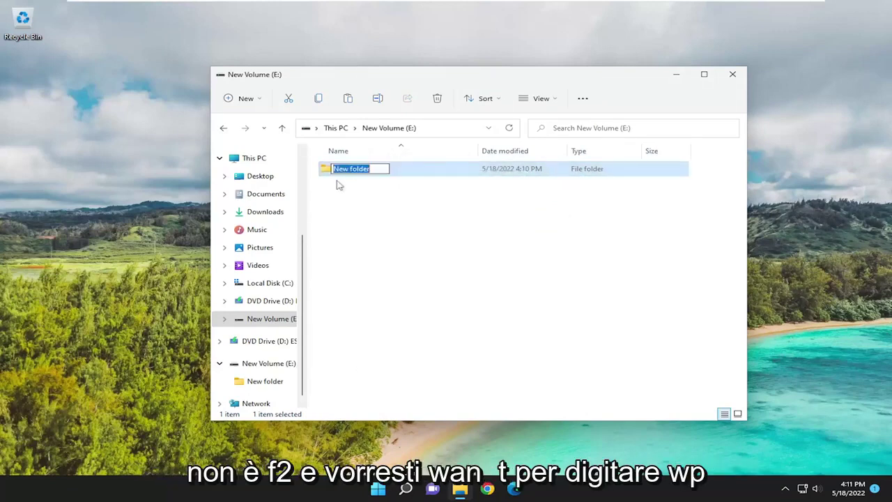
pyautogui.write('z')
pyautogui.press('BackSpace')
pyautogui.write('Wp')
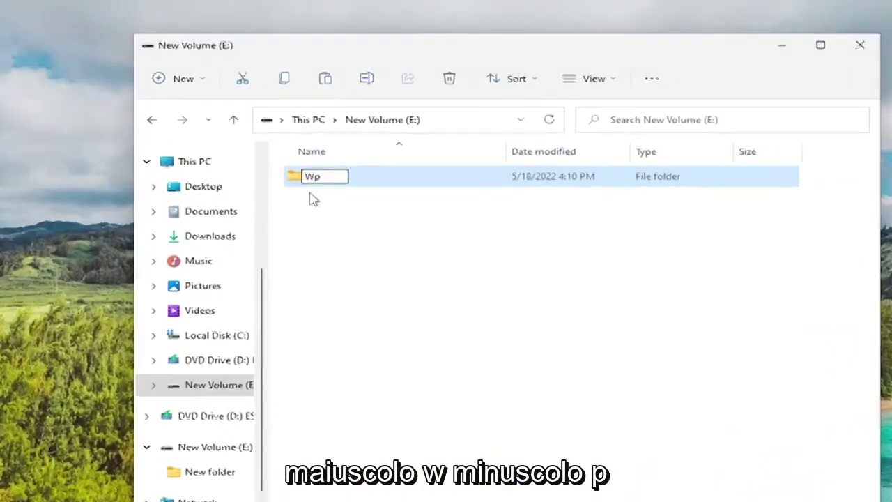
pyautogui.write('System')
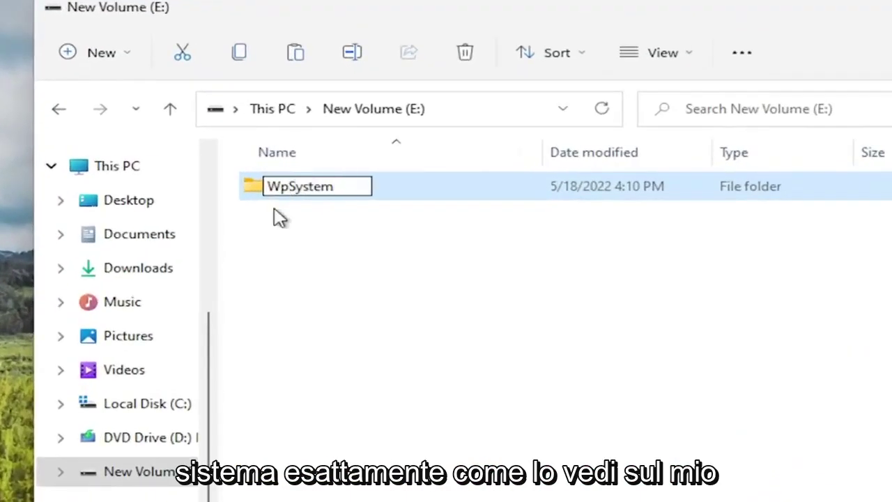
pyautogui.press('Return')
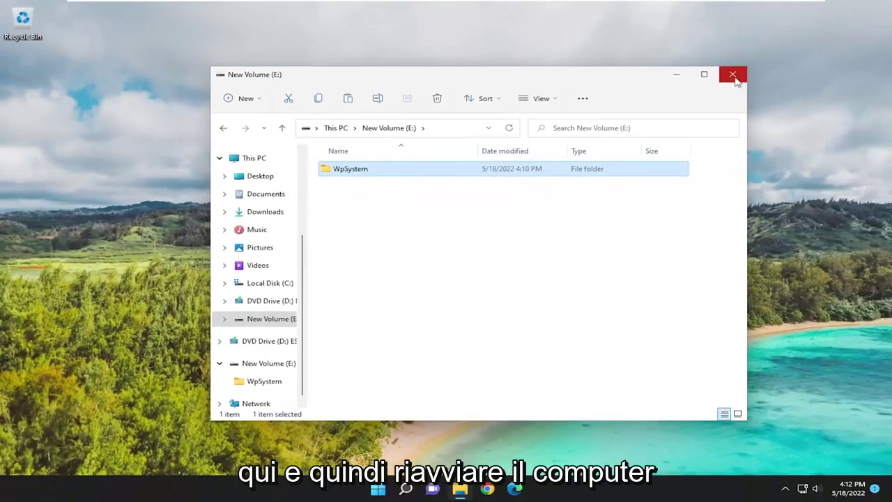
# Step: Close File Explorer and bring up the Start button's shut-down and restart options
pyautogui.click(732, 76)
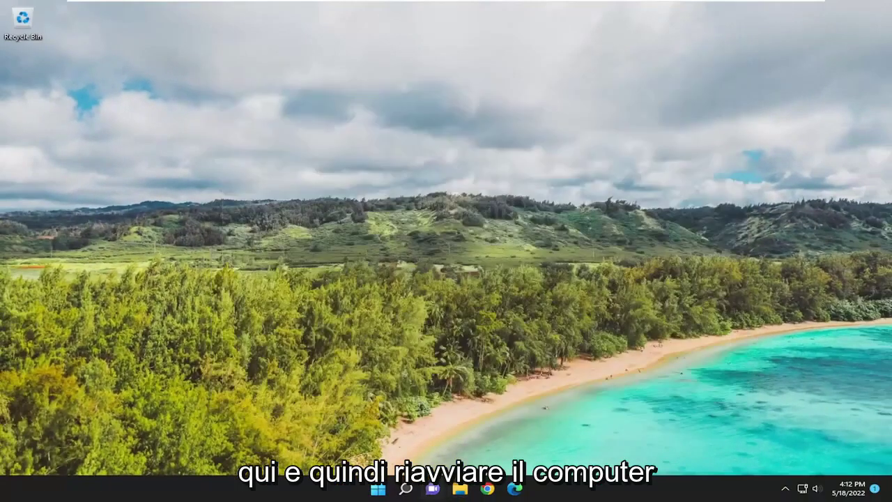
pyautogui.rightClick(378, 490)
pyautogui.moveTo(368, 445)
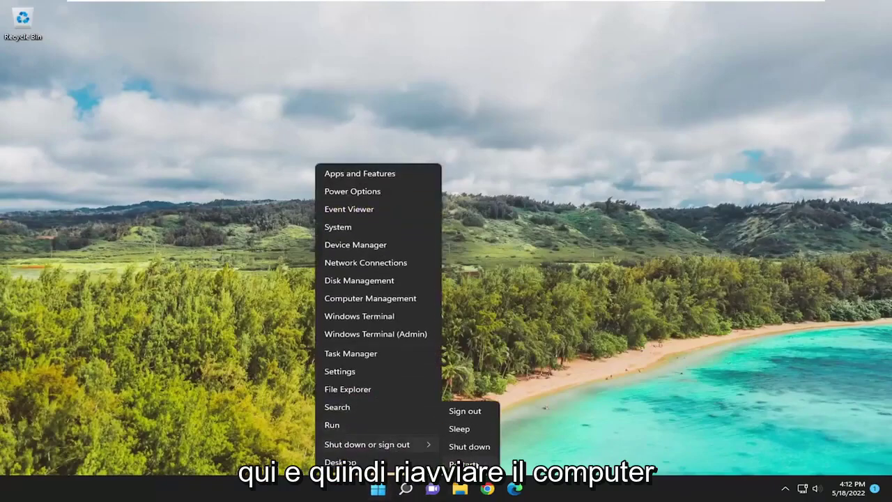